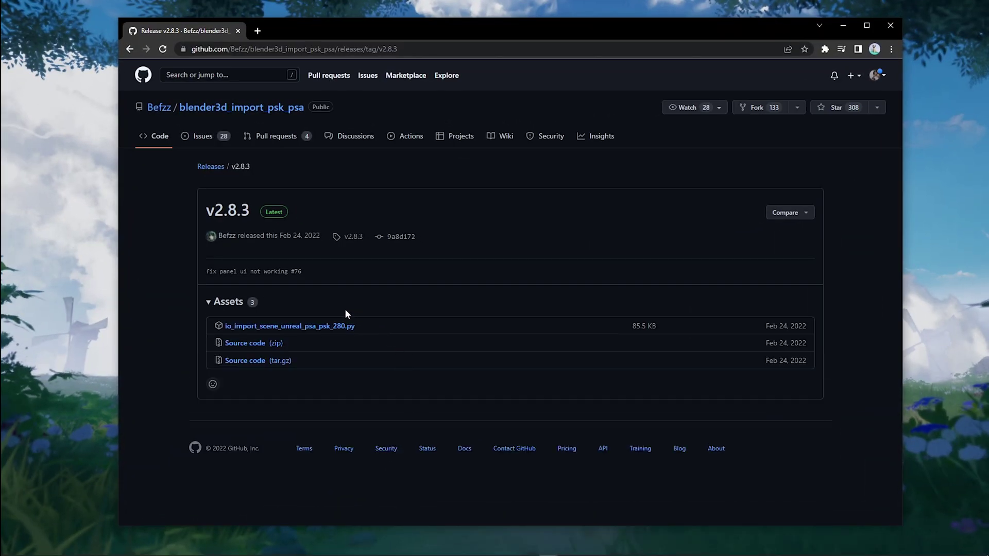
Save io_import_scene_unreal_psa_psk_280.py from the v2.8.3 release to the Desktop.
left_click(323, 328)
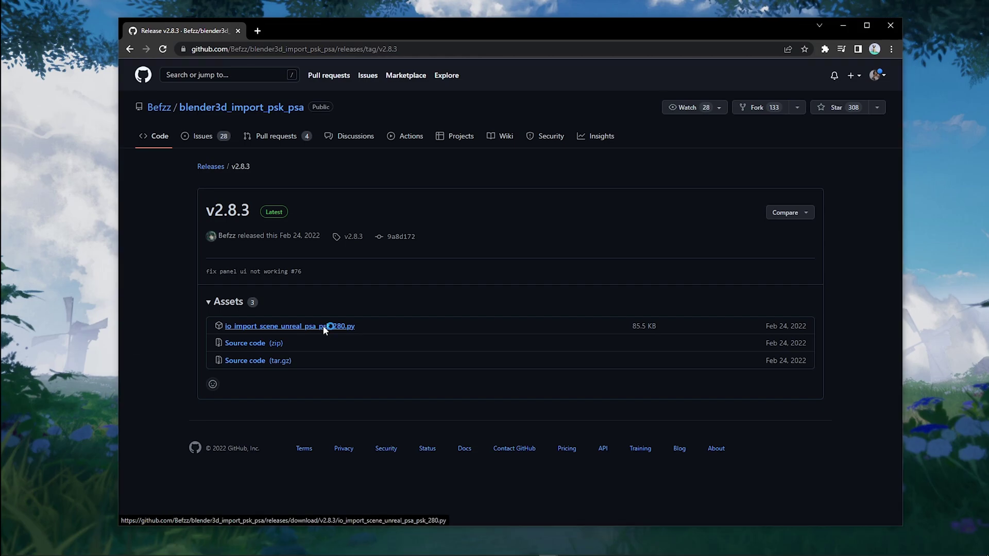
left_click(162, 196)
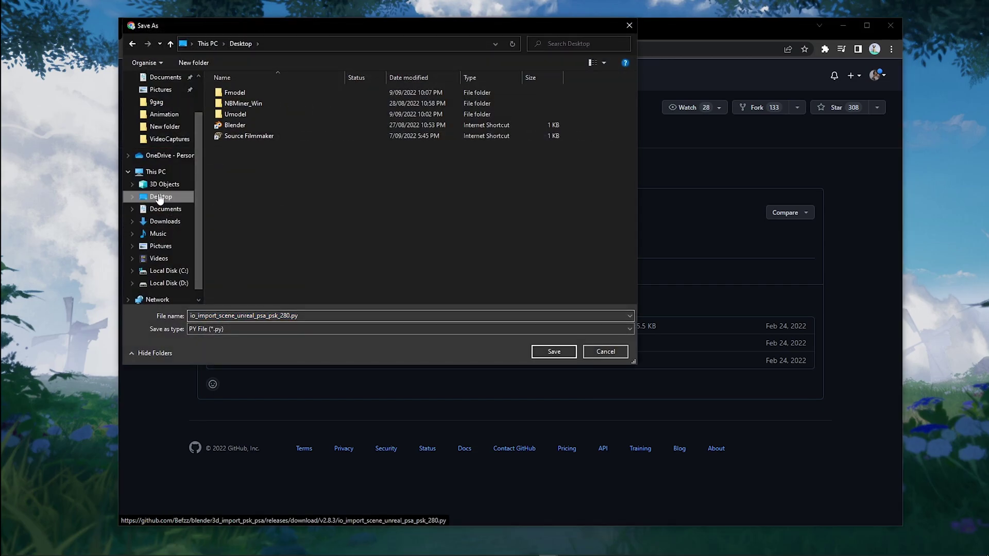
left_click(564, 350)
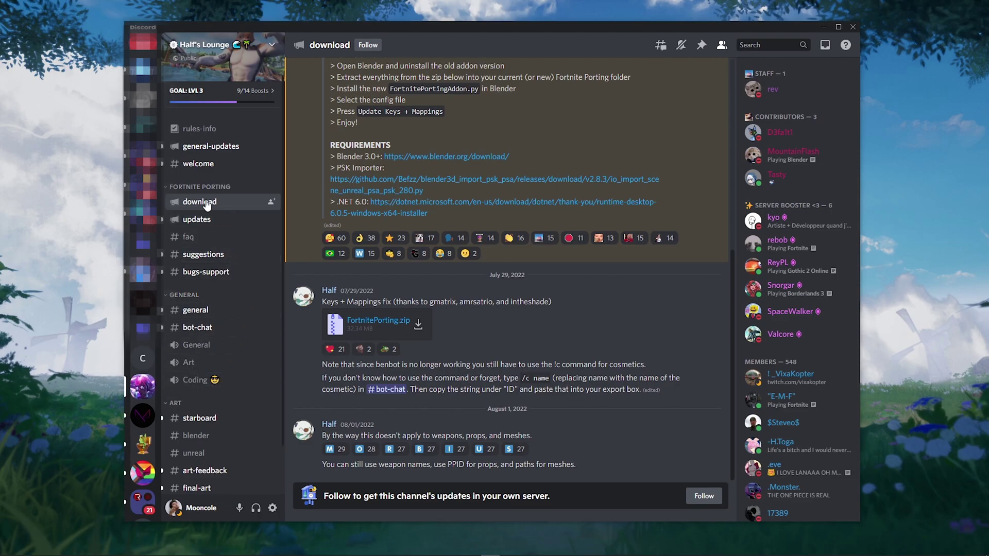
Save FortnitePorting.zip from Discord to the Desktop and keep it despite the browser warning.
left_click(375, 321)
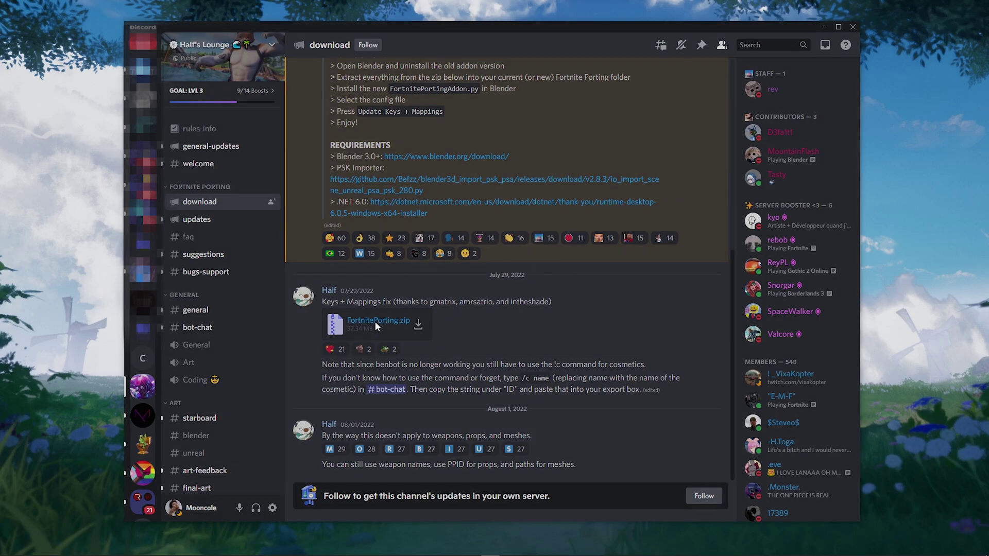
left_click(505, 312)
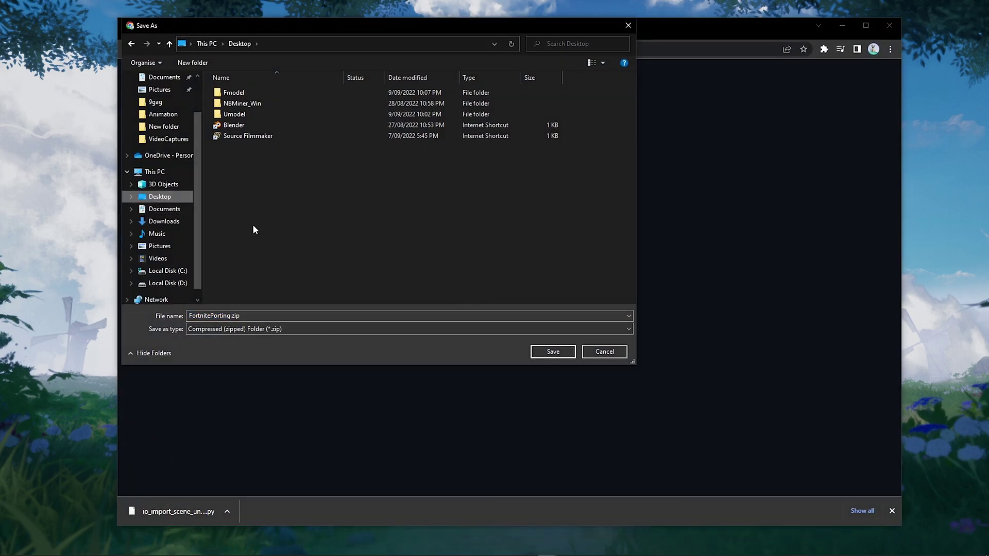
left_click(541, 352)
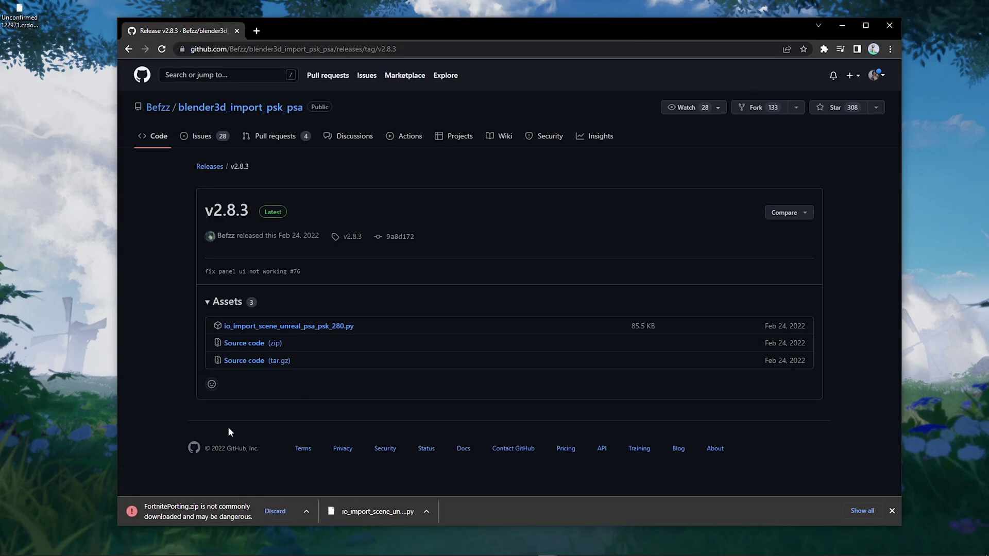
left_click(308, 511)
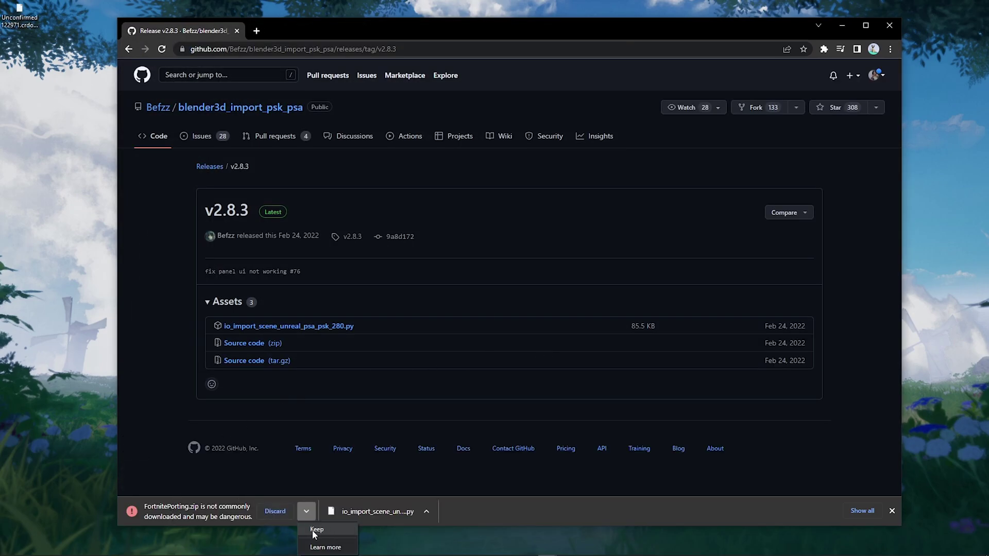
left_click(313, 532)
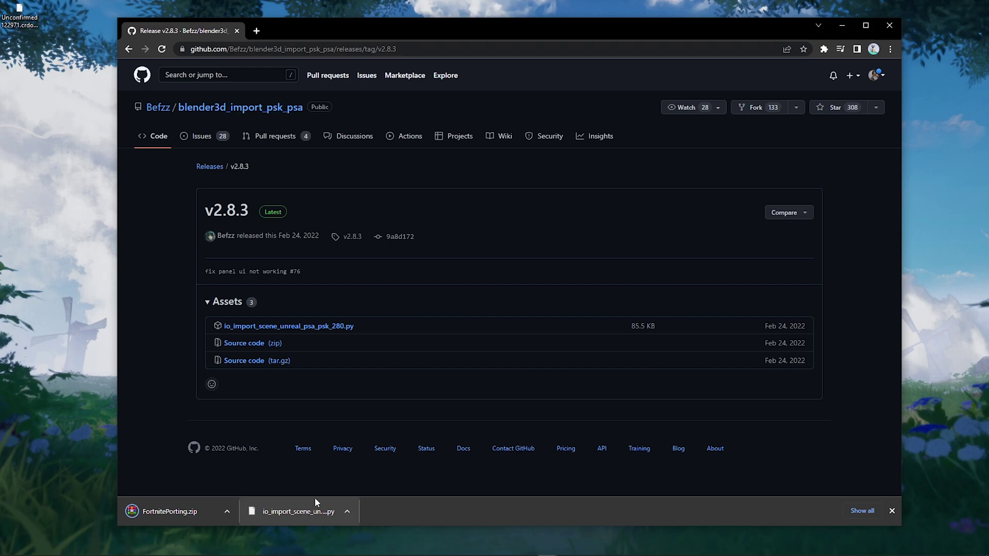
Use WinRAR's Extract files on the desktop FortnitePorting.zip to create a FortnitePorting folder.
left_click(840, 26)
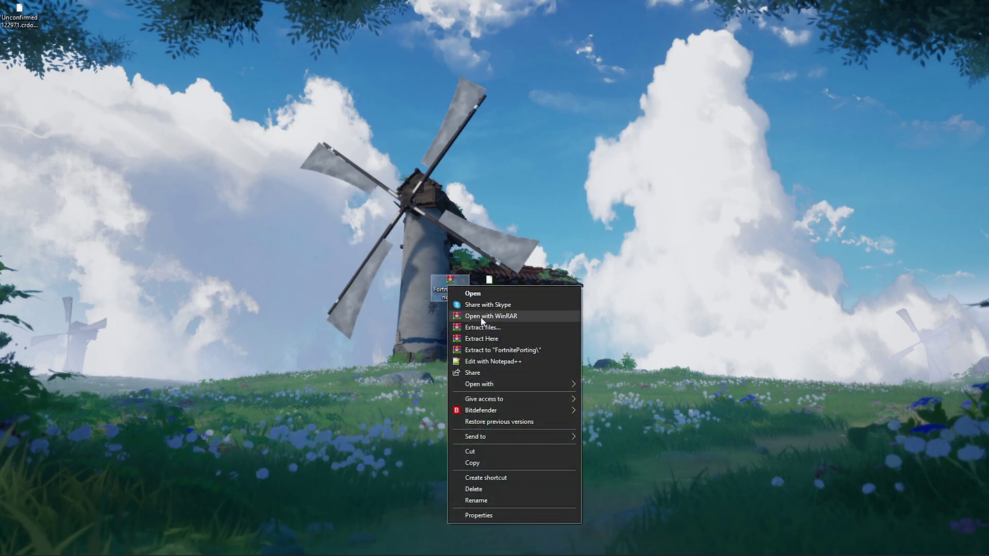
left_click(481, 328)
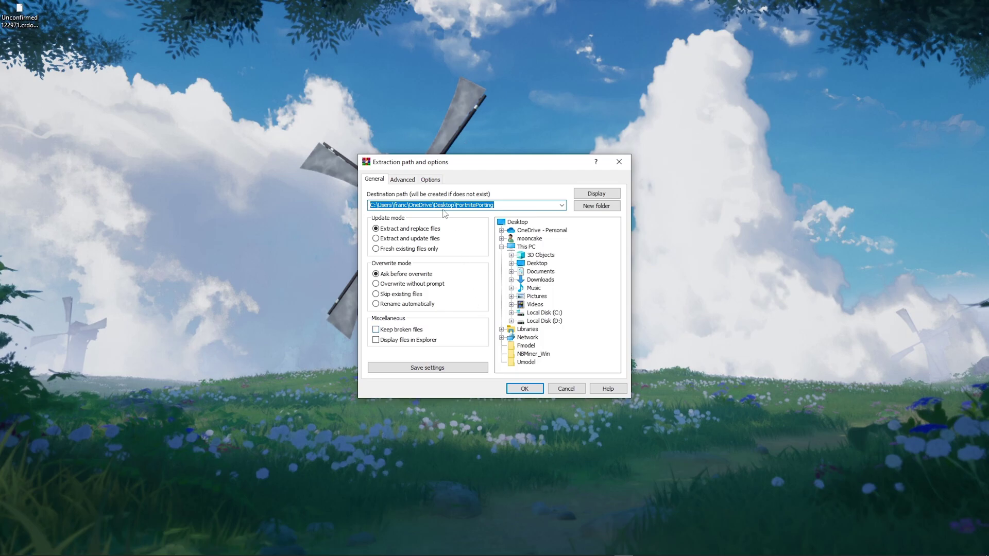
left_click(525, 389)
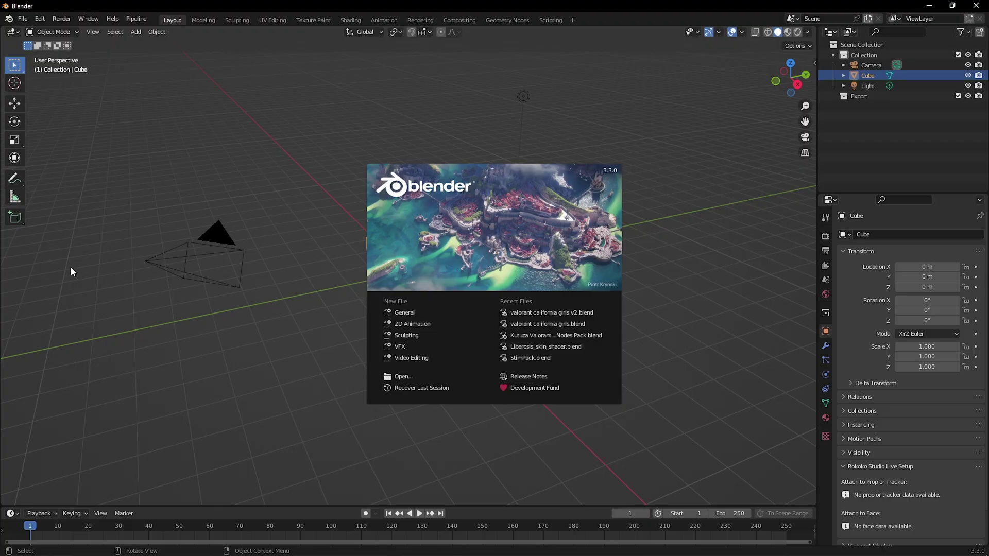
Install io_import_scene_unreal_psa_psk_280.py from the Desktop as a Blender add-on.
left_click(41, 19)
left_click(41, 19)
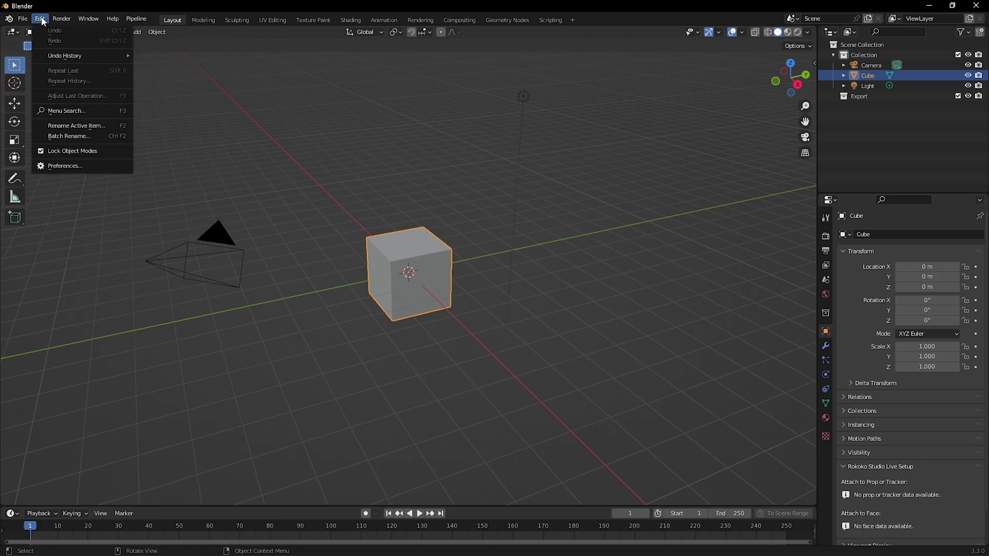
left_click(59, 166)
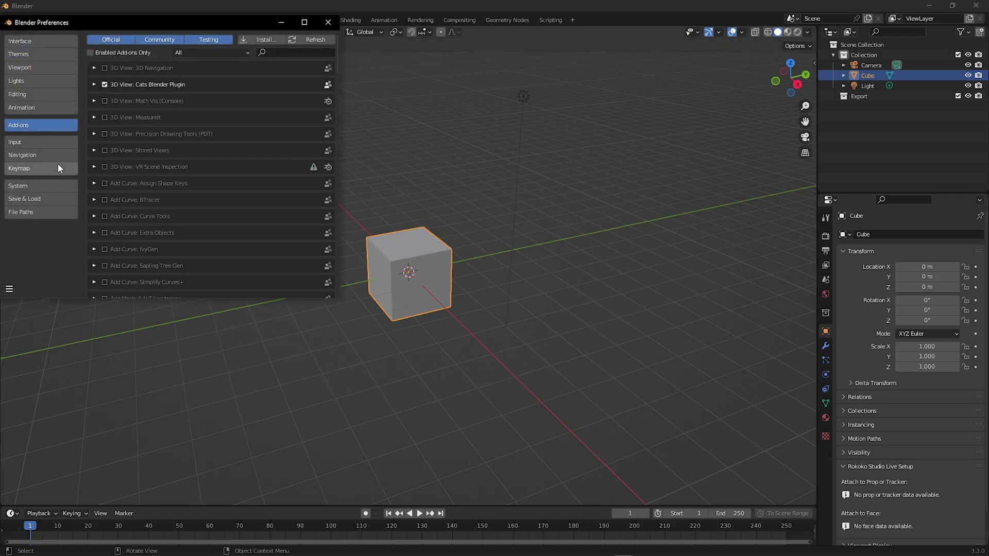
left_click(260, 40)
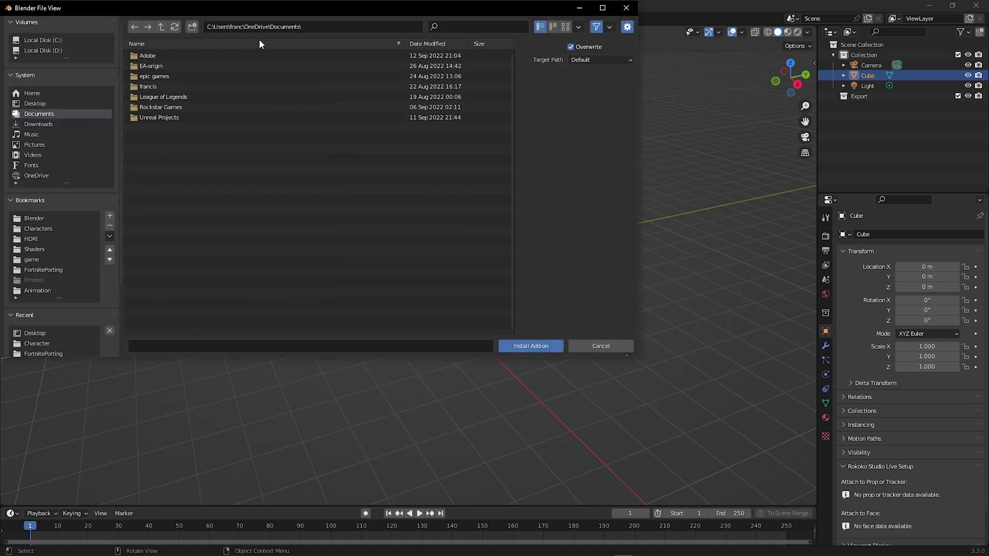
left_click(31, 105)
left_click(190, 97)
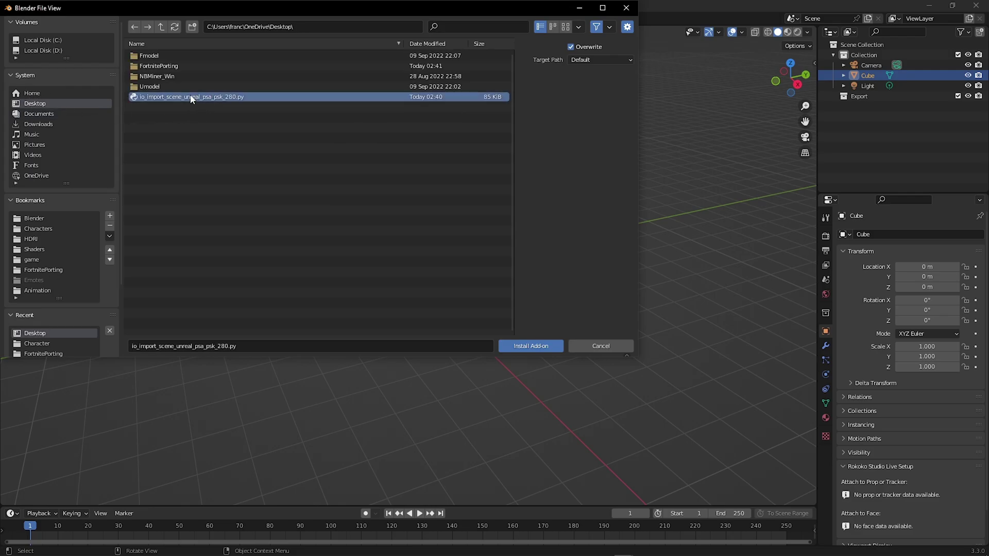
left_click(507, 348)
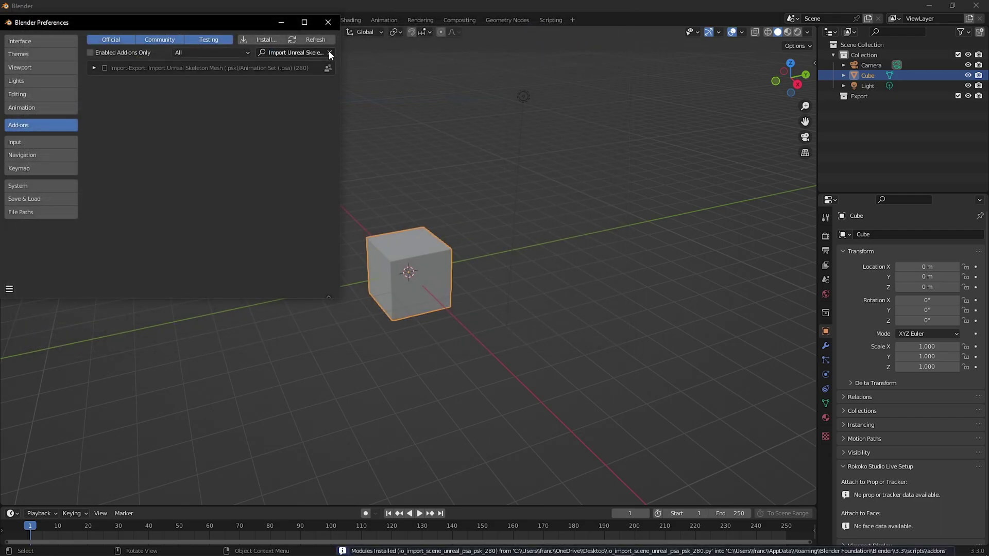
Filter the add-ons by 'psk' and enable the Unreal PSK/PSA importer.
left_click(330, 52)
left_click(305, 52)
type("psk")
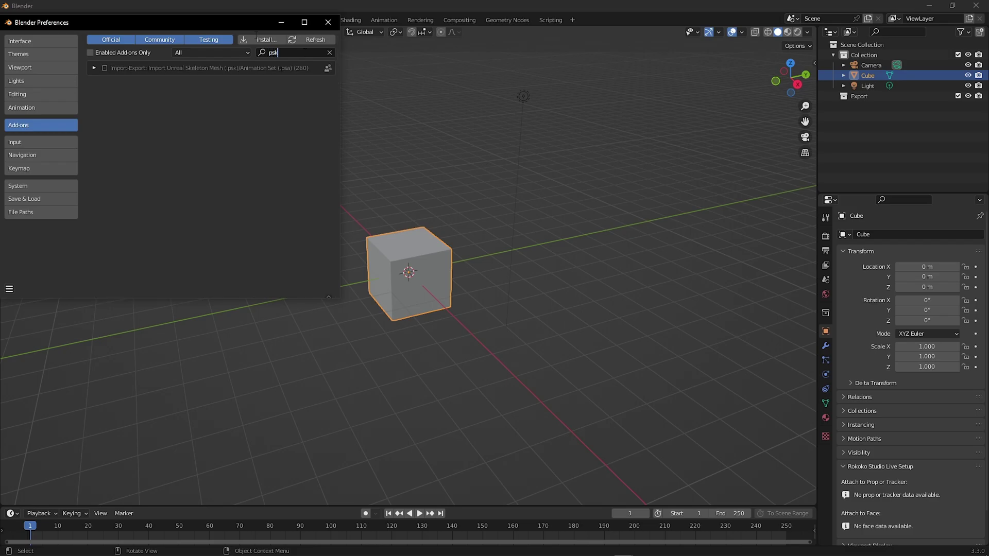
left_click(104, 68)
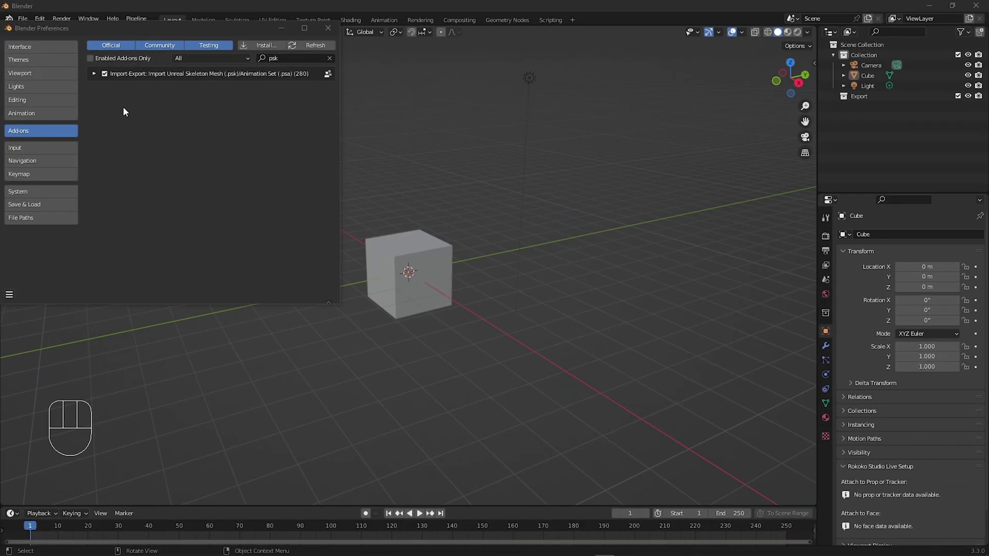
Install FortnitePortingAddon.py from the FortnitePorting folder and enable the Fortnite Porting add-on.
left_click(330, 58)
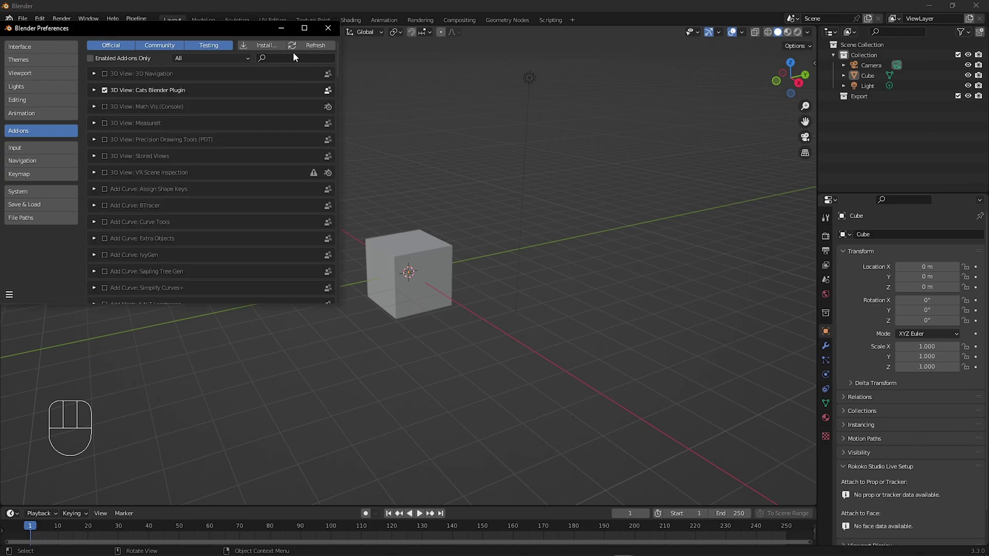
left_click(263, 46)
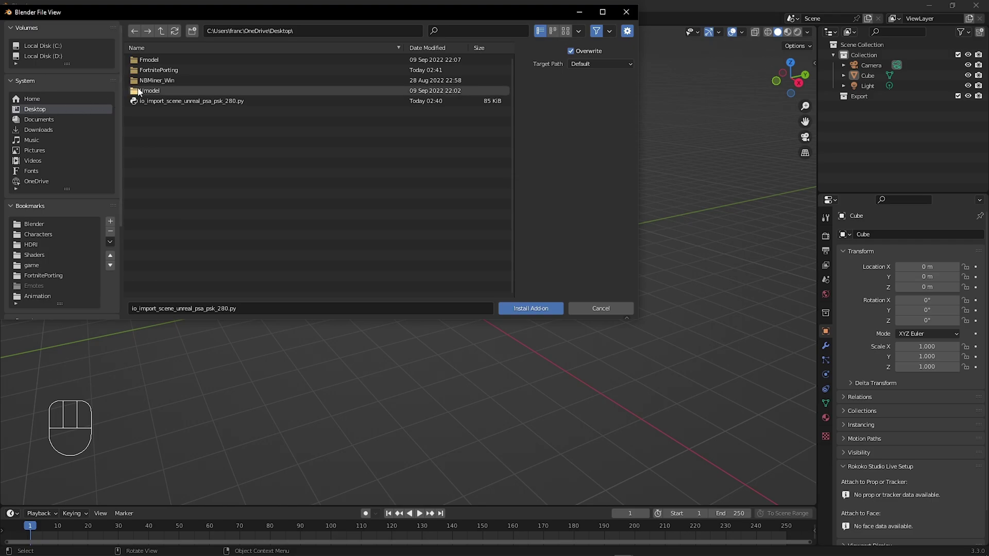
left_click(154, 70)
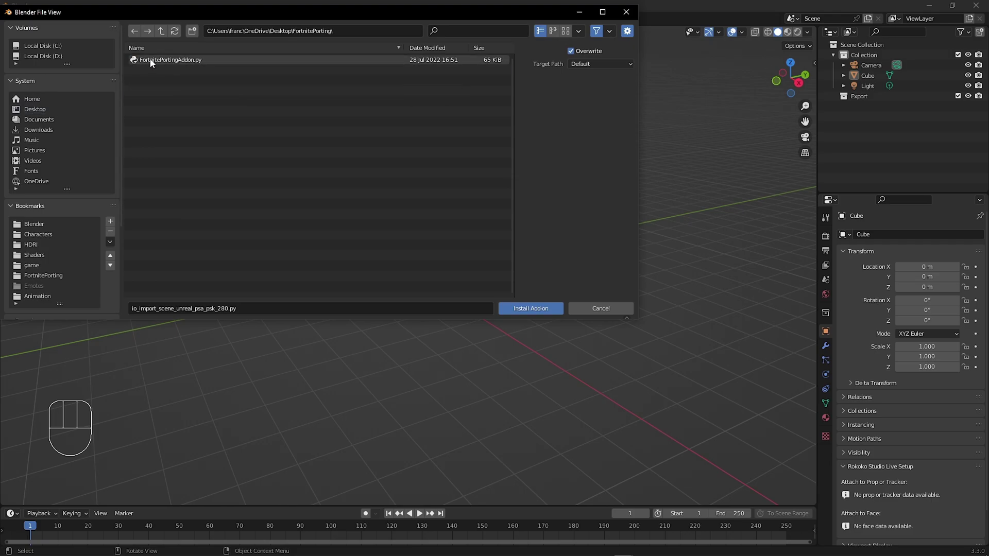
left_click(150, 59)
left_click(531, 311)
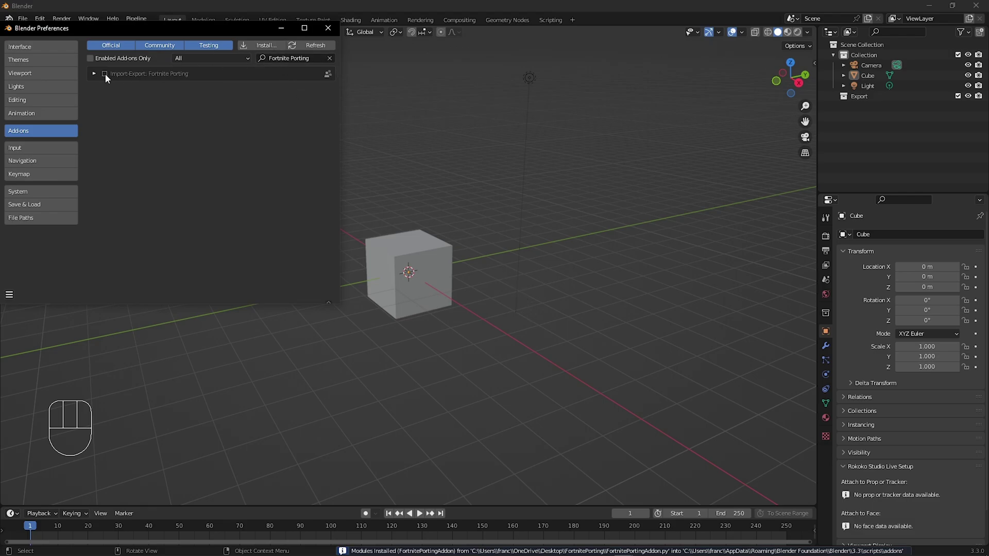
left_click(104, 74)
Close Preferences and show the Fortnite Porting panel in the viewport sidebar.
left_click(323, 30)
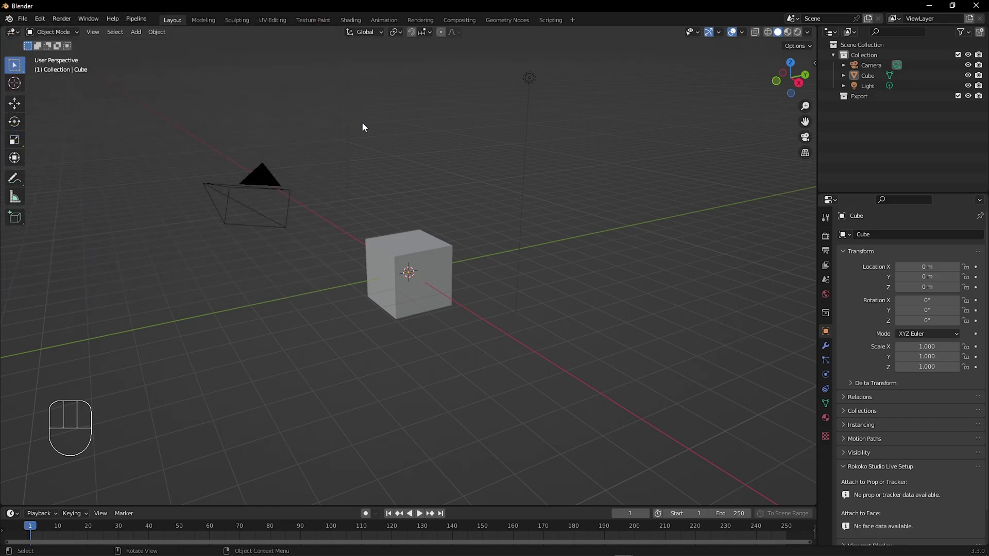
key("ctrl+shift+KP_Enter")
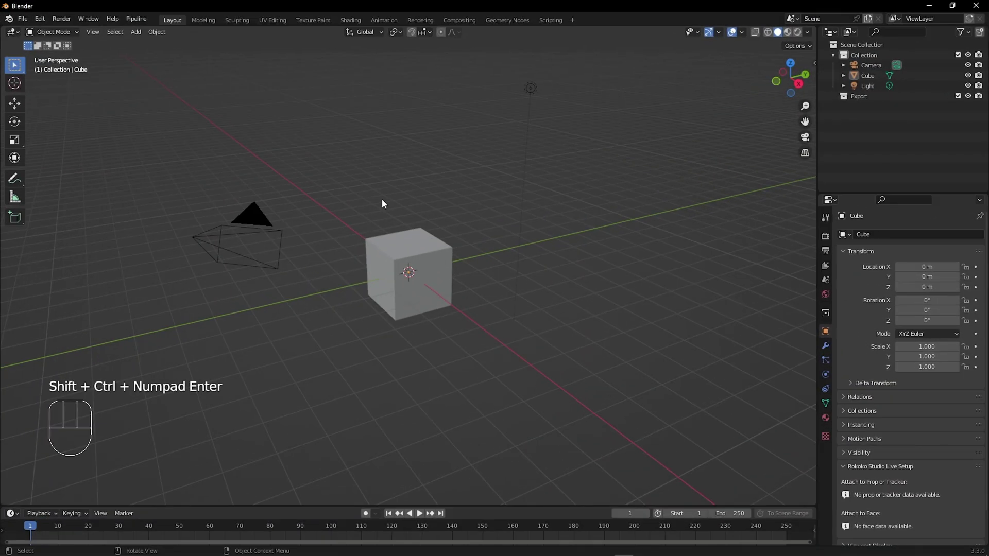
mouse_move(382, 201)
middle_mouse_down()
mouse_move(410, 200)
mouse_move(385, 197)
middle_mouse_up()
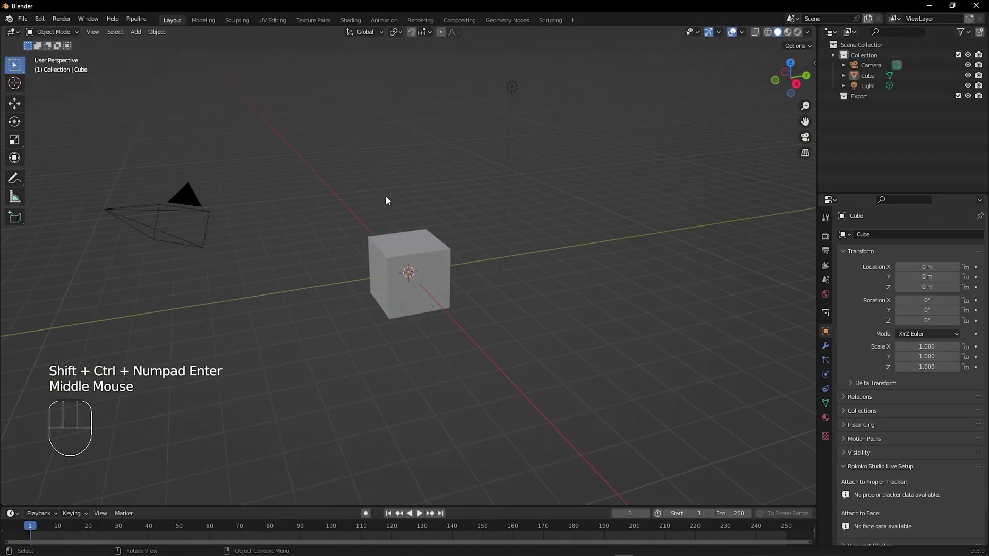
key("n")
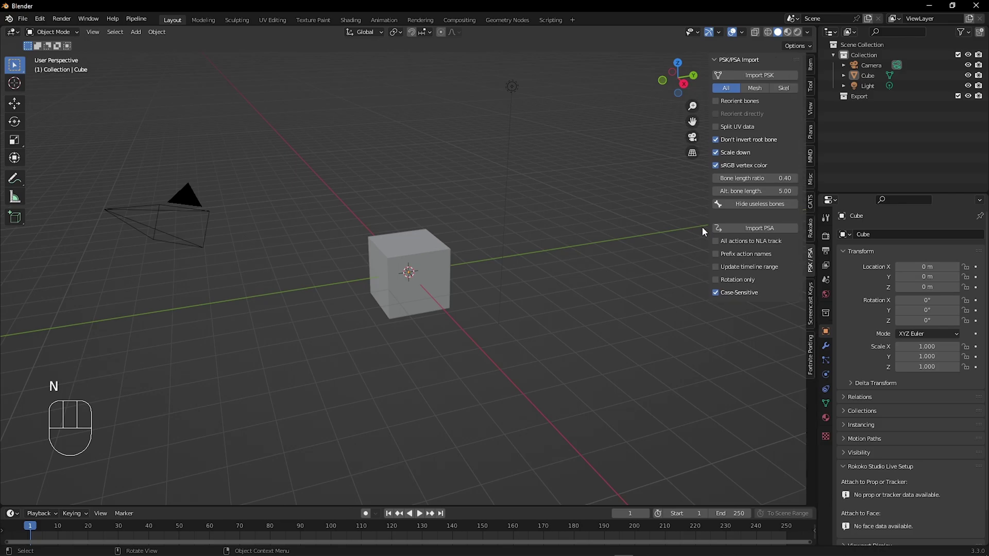
left_click(811, 355)
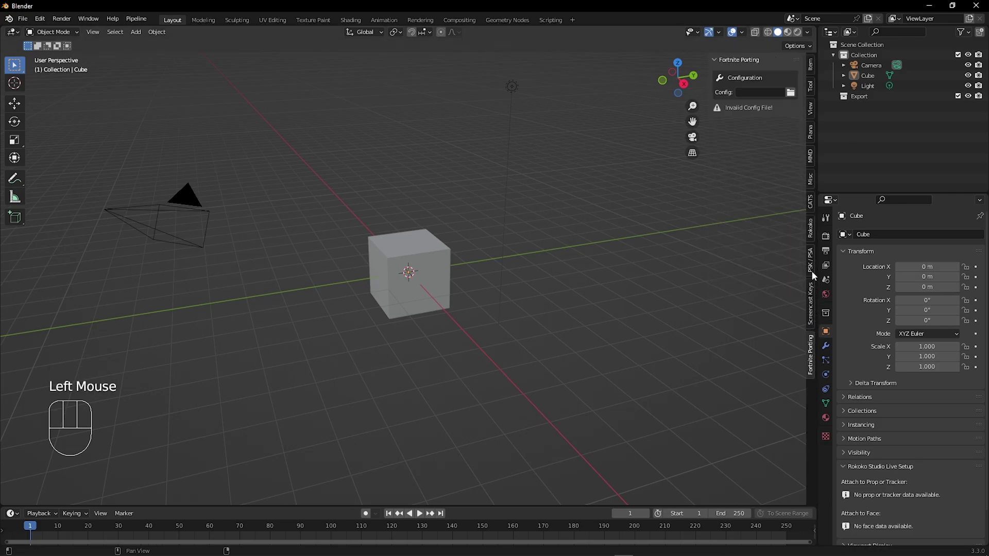
Set the add-on config to config.json in Desktop\FortnitePorting.
left_click(791, 93)
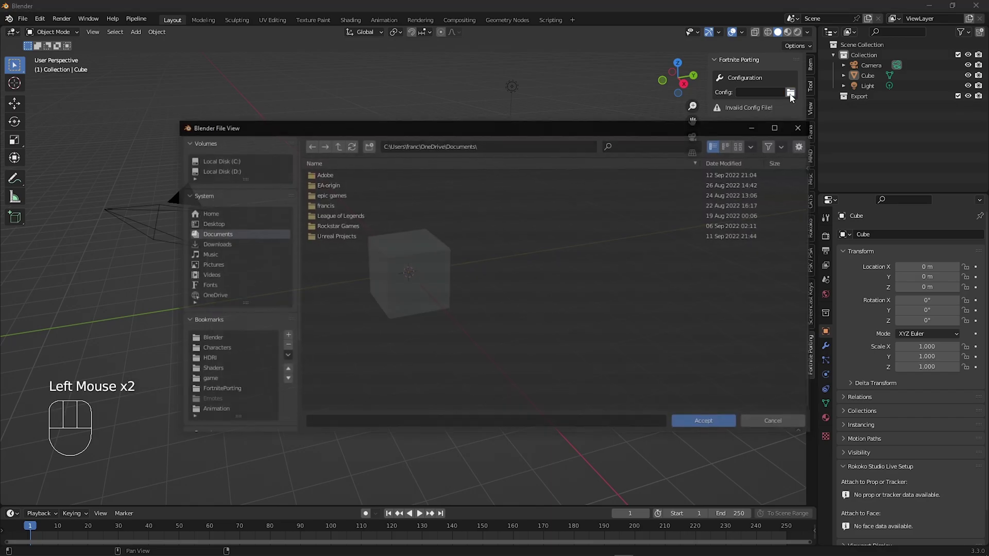
left_click(201, 225)
double_click(356, 187)
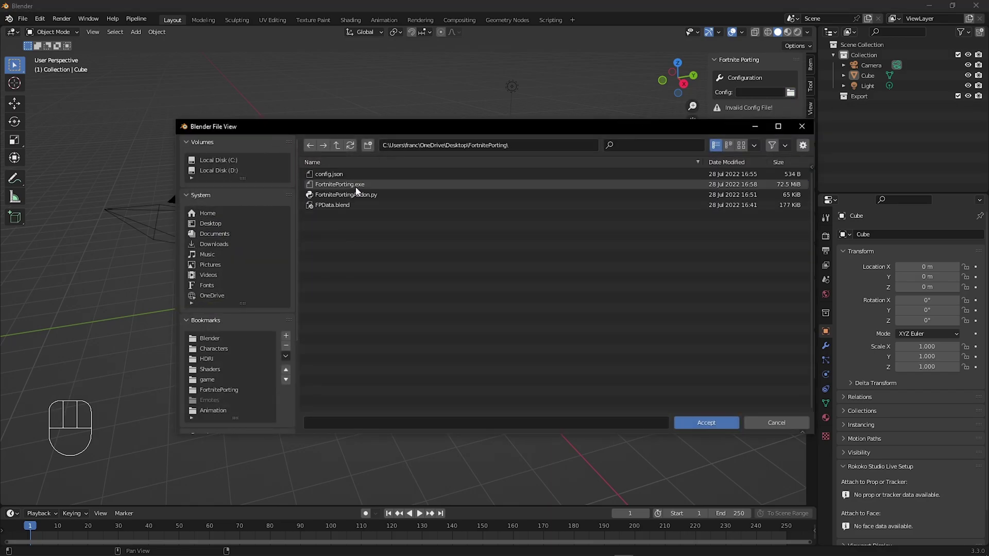
left_click(330, 176)
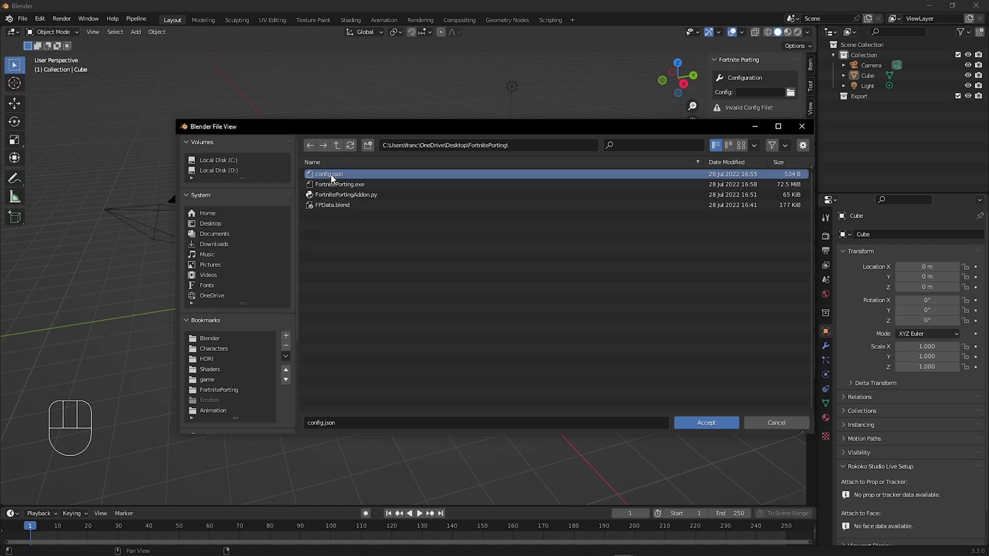
left_click(707, 426)
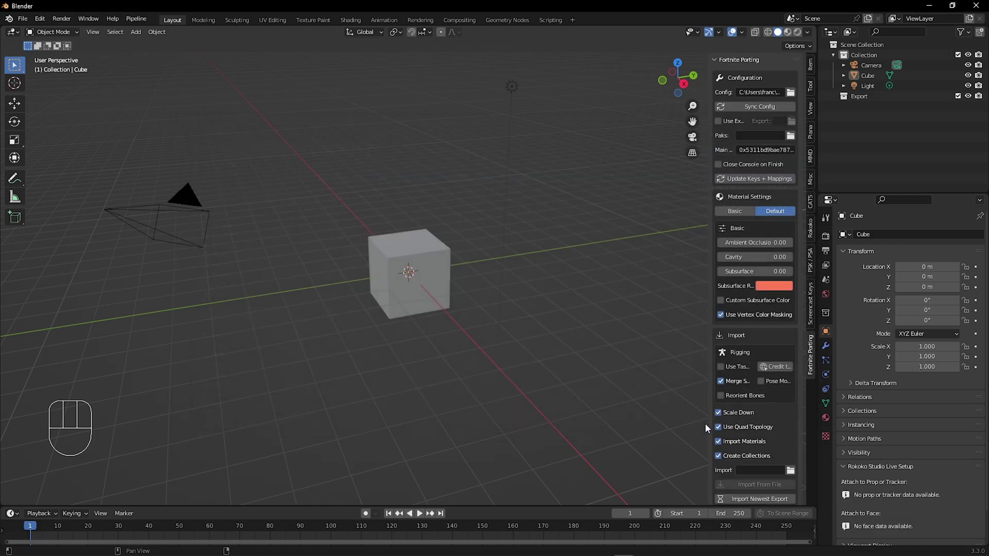
Set the Paks path to C:\Program Files\Epic Games\Fortnite\FortniteGame\Content\Paks.
left_click(544, 305)
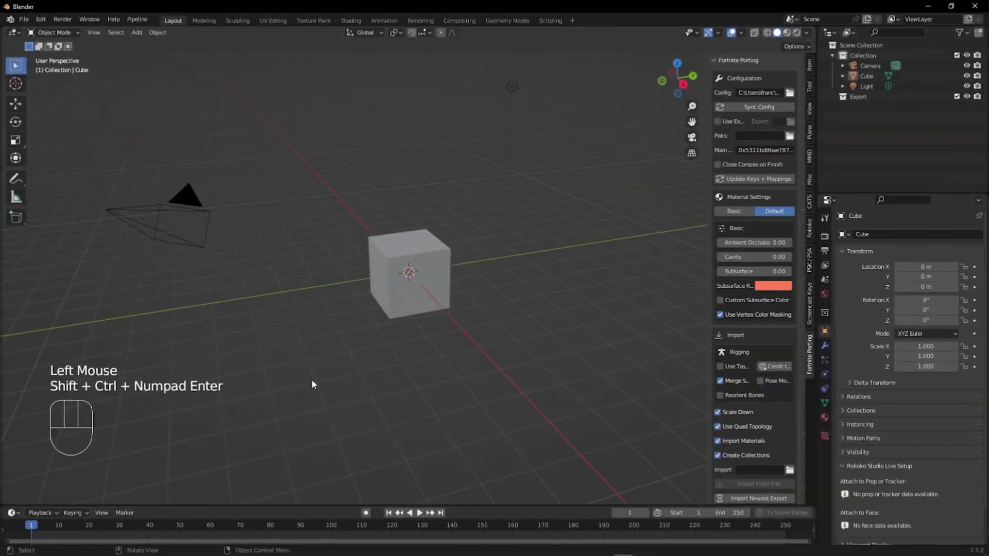
left_click(791, 136)
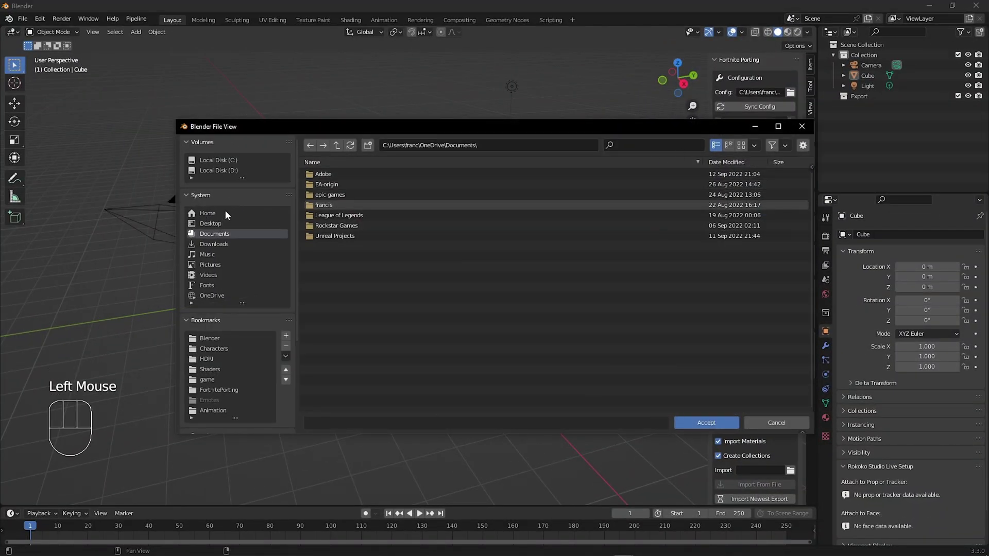
left_click(220, 162)
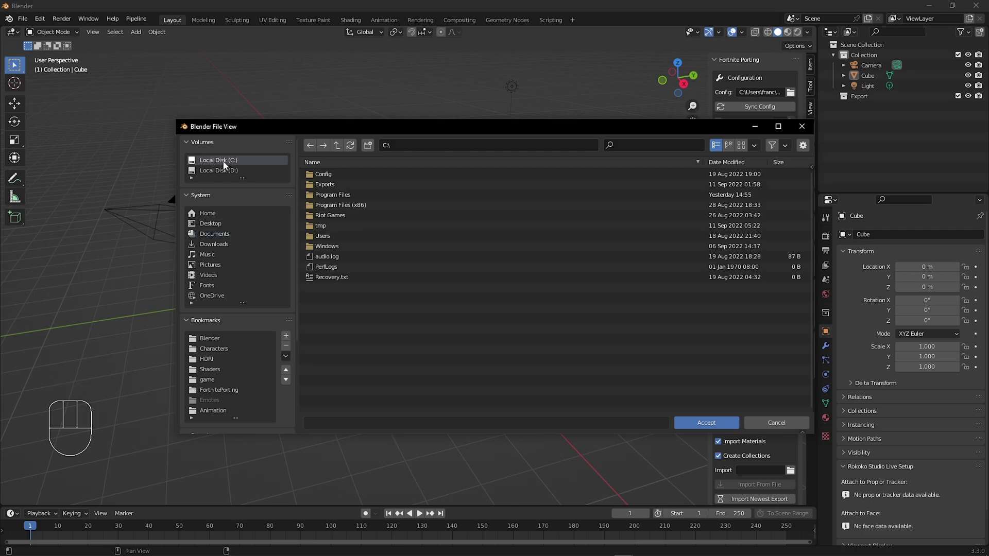
double_click(330, 195)
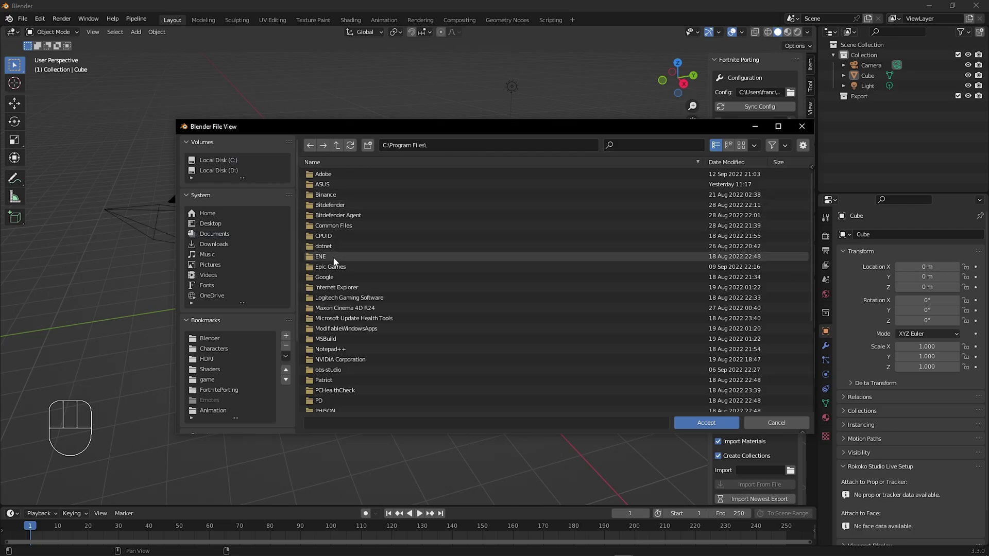
double_click(332, 266)
left_click(330, 175)
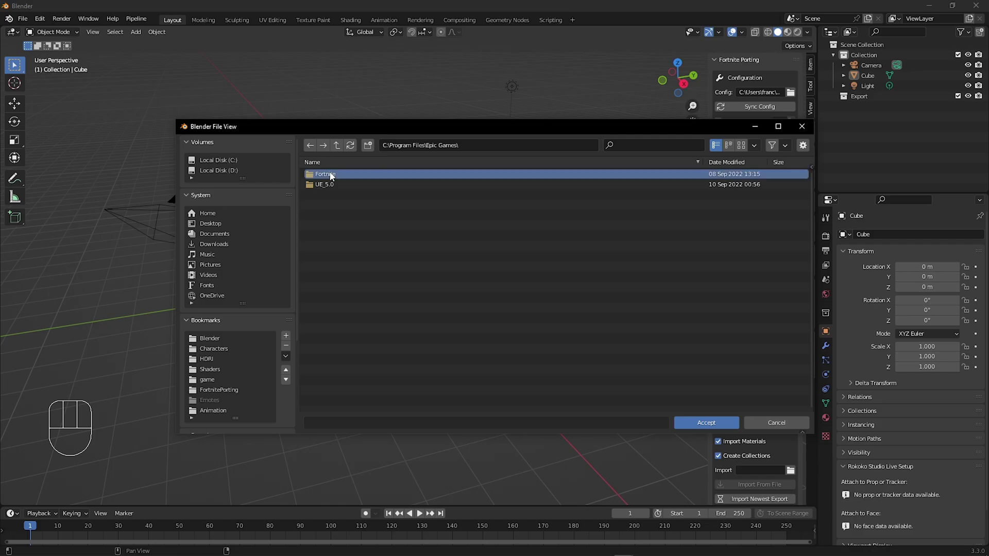
double_click(330, 174)
double_click(327, 204)
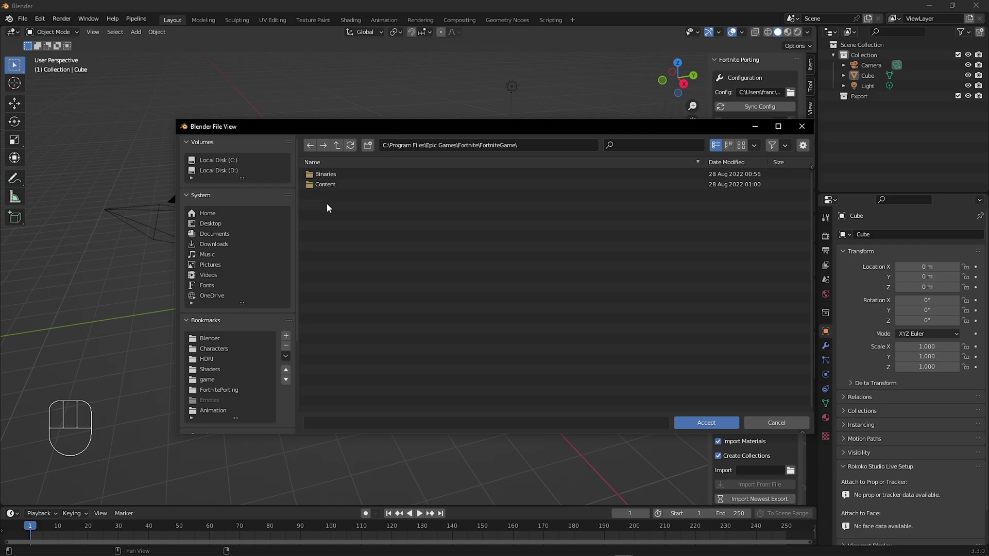
double_click(330, 184)
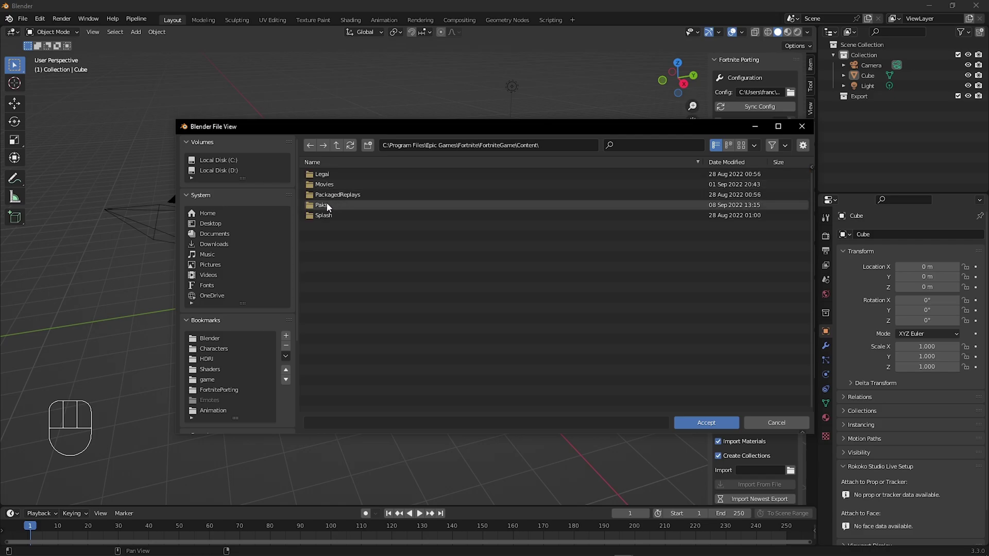
double_click(328, 206)
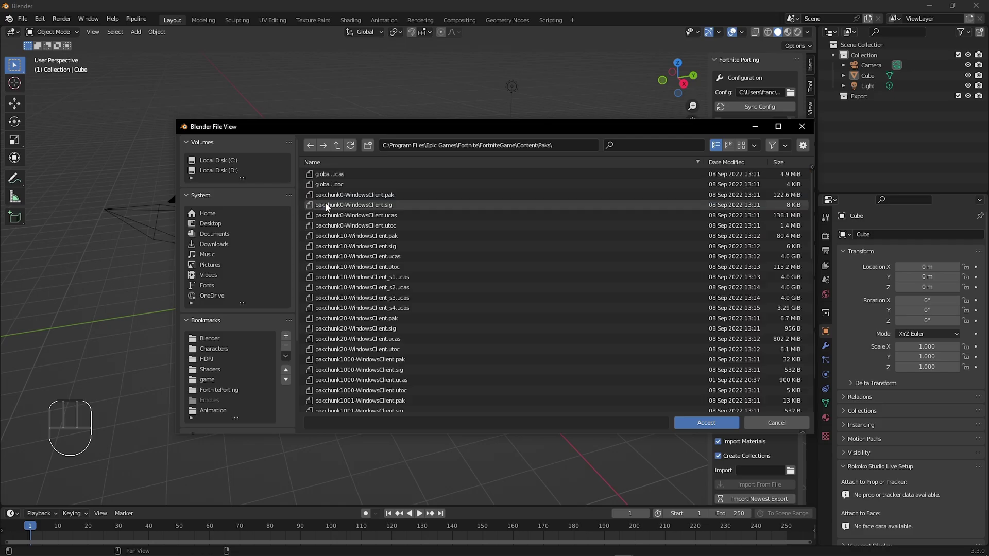
left_click(688, 422)
Run Update Keys + Mappings in the Fortnite Porting panel to get a new main key.
middle_click_drag(617, 364, 601, 355)
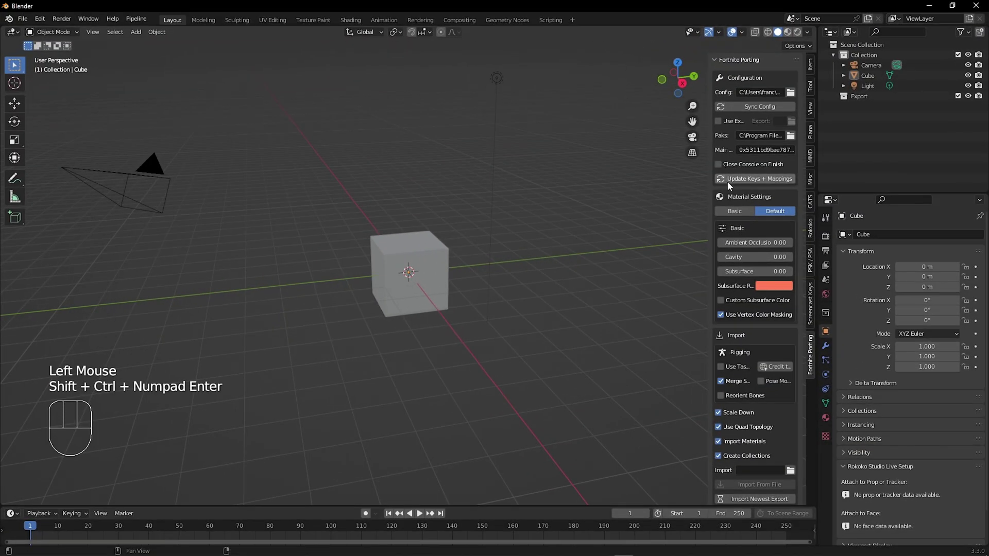
left_click(738, 180)
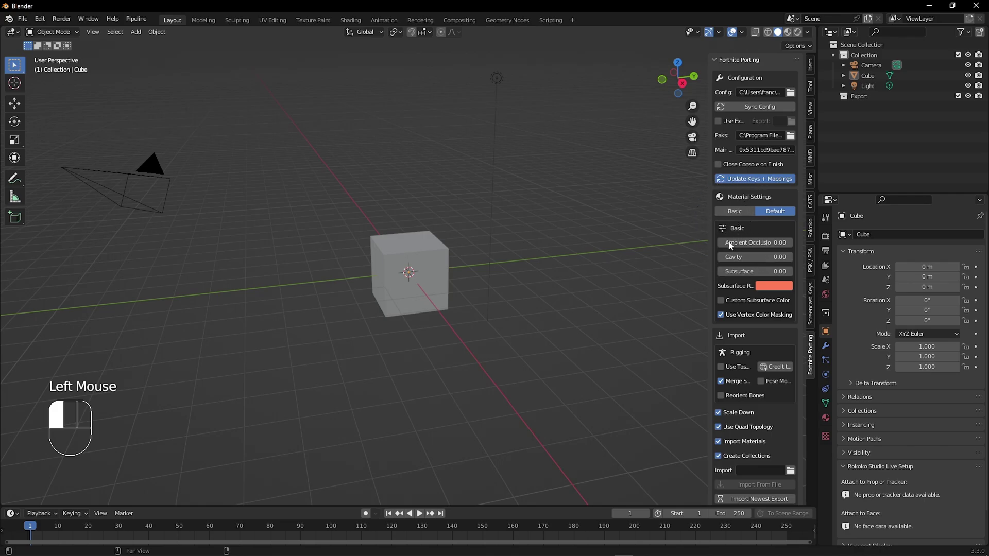
left_click(722, 395)
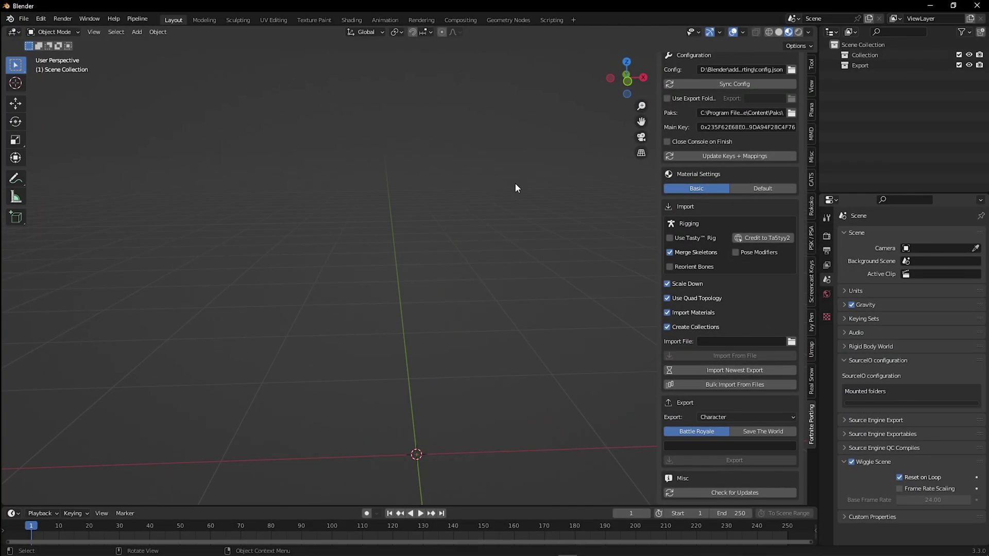
Send '!c spider-gwen' in Discord's #bot-chat to look up Spider-Gwen.
key("super")
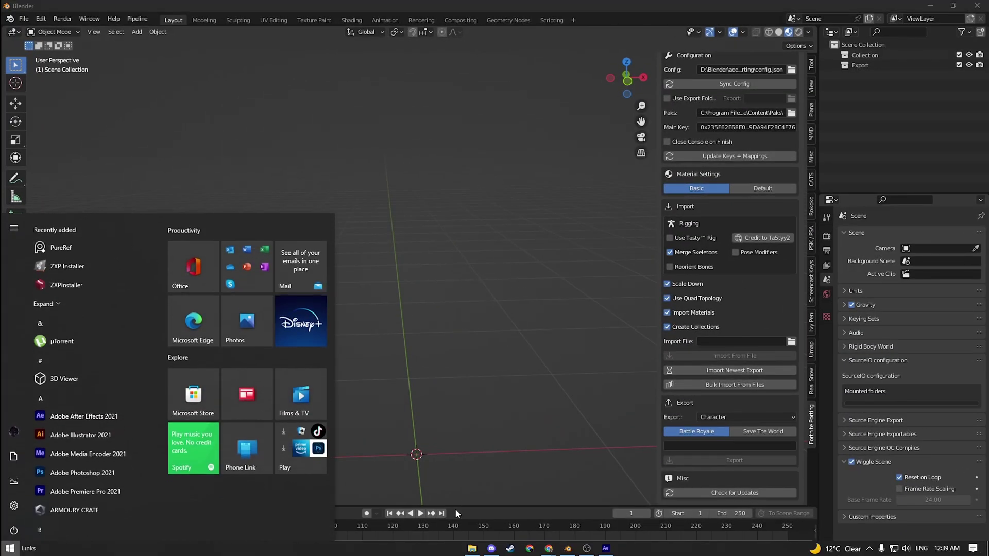
left_click(316, 444)
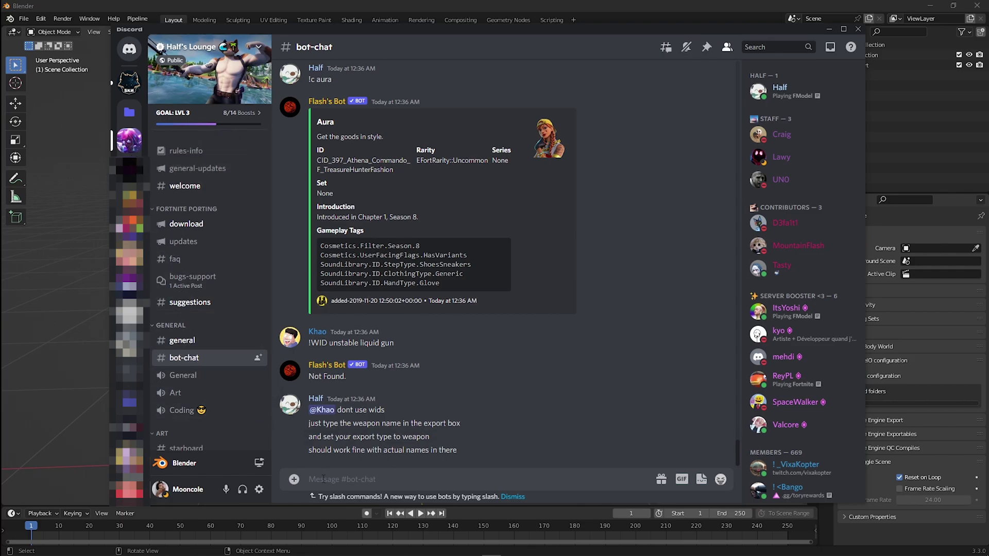
type("!c spider-gwen")
key("Return")
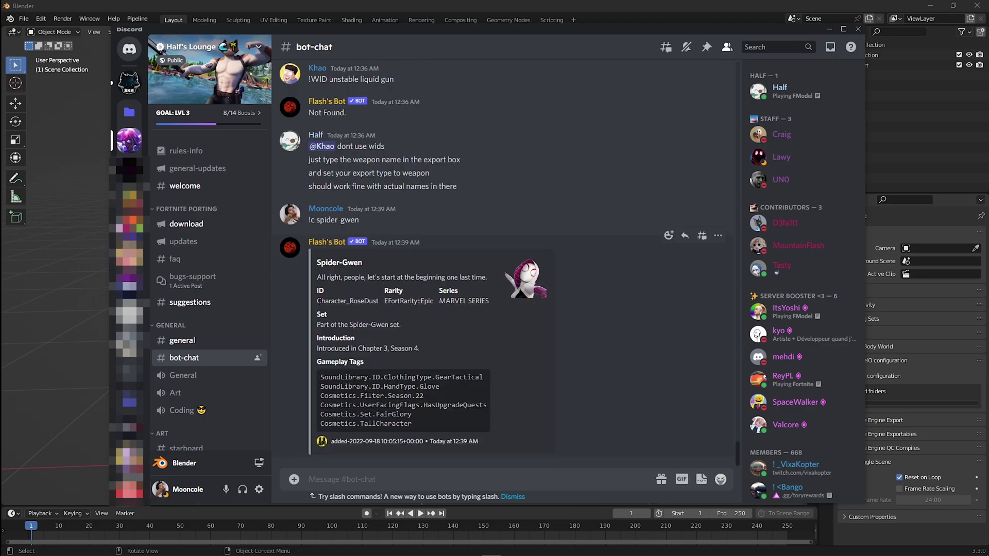
Copy Spider-Gwen's ID Character_RoseDust and minimise Discord.
left_click_drag(317, 301, 380, 301)
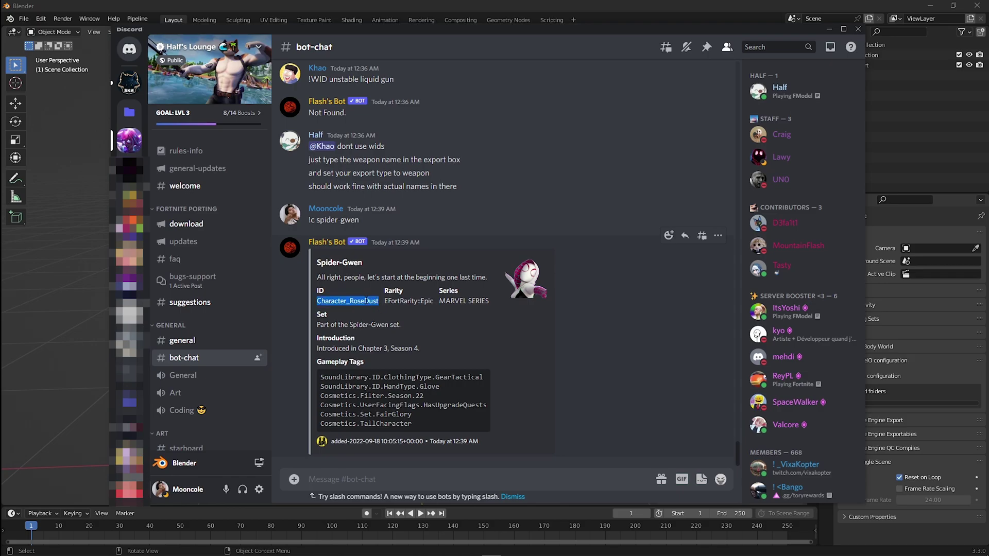
right_click(379, 301)
left_click(391, 311)
left_click(829, 29)
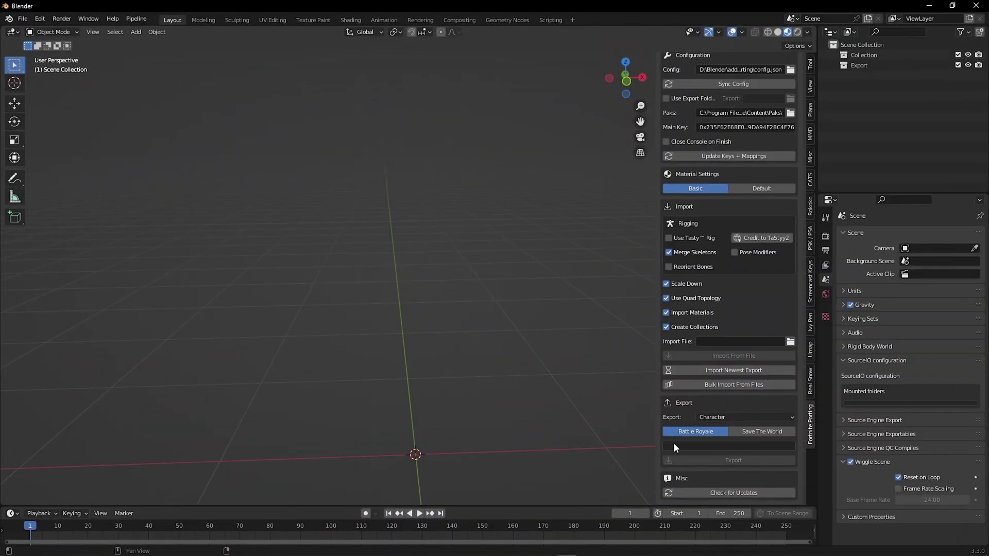
Export Character_RoseDust from the Fortnite Porting panel, choosing variant 2.
left_click(674, 443)
key("ctrl+v")
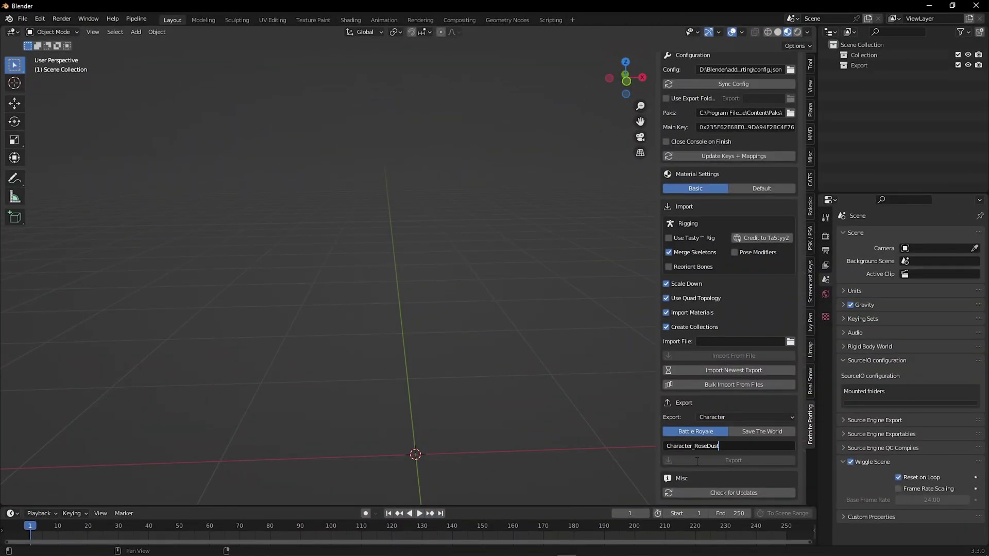
key("Return")
left_click(696, 462)
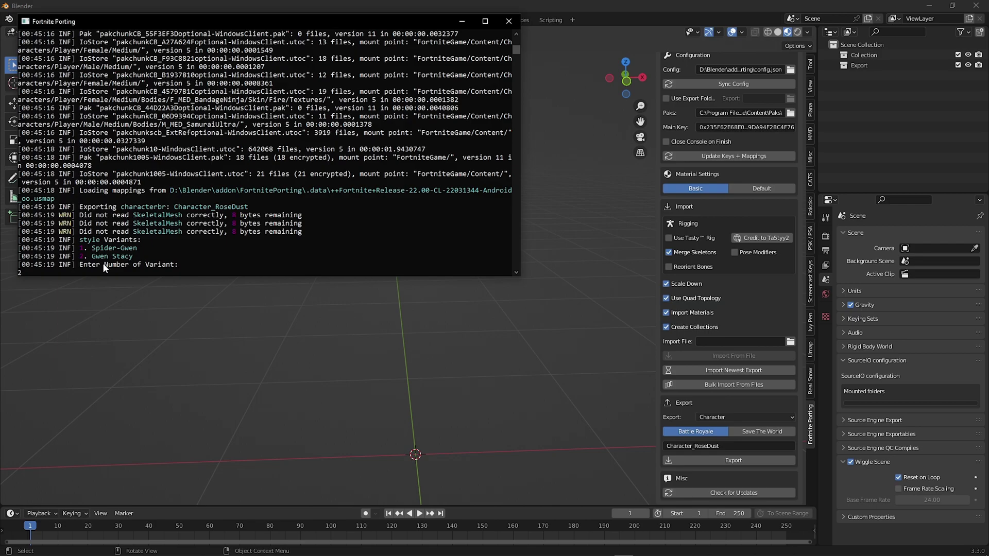
type("2")
key("Return")
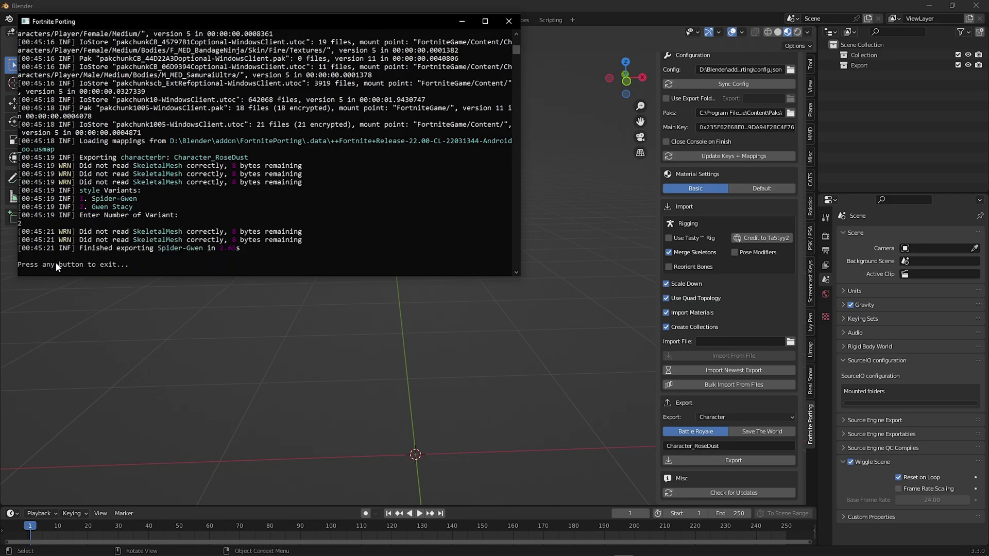
Close the export console and set Desktop\FortnitePorting\Exports\Character\Spider-Gwen.json as the import file.
key("Return")
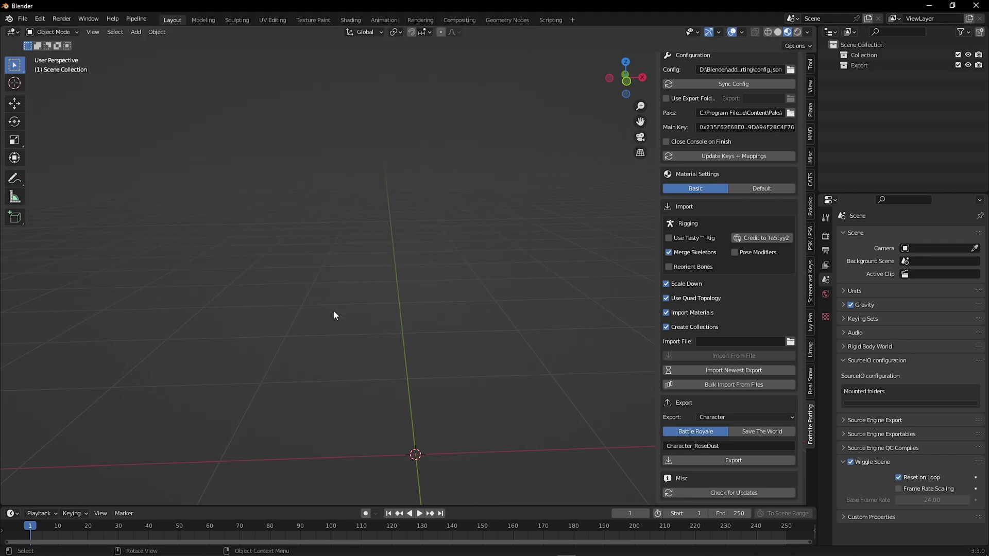
left_click(790, 341)
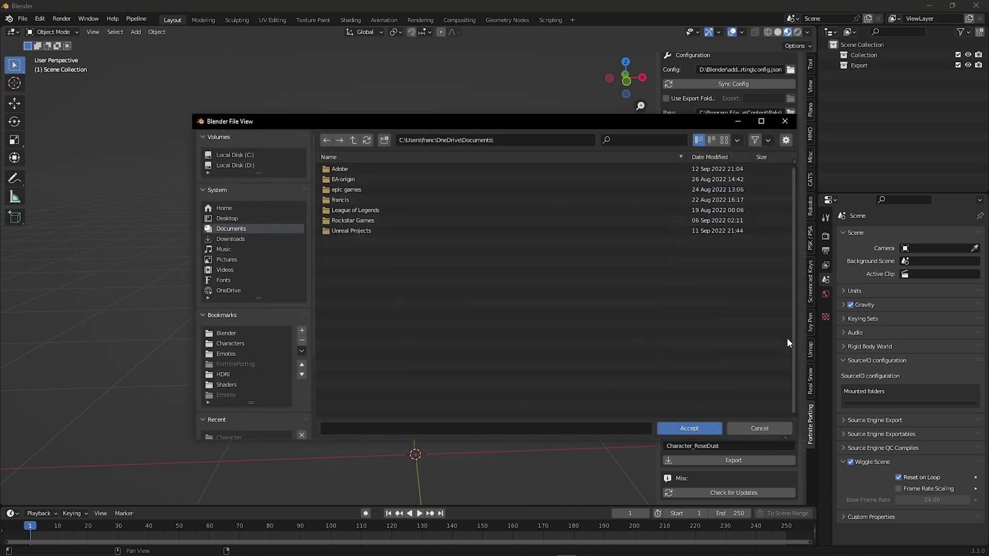
left_click(230, 218)
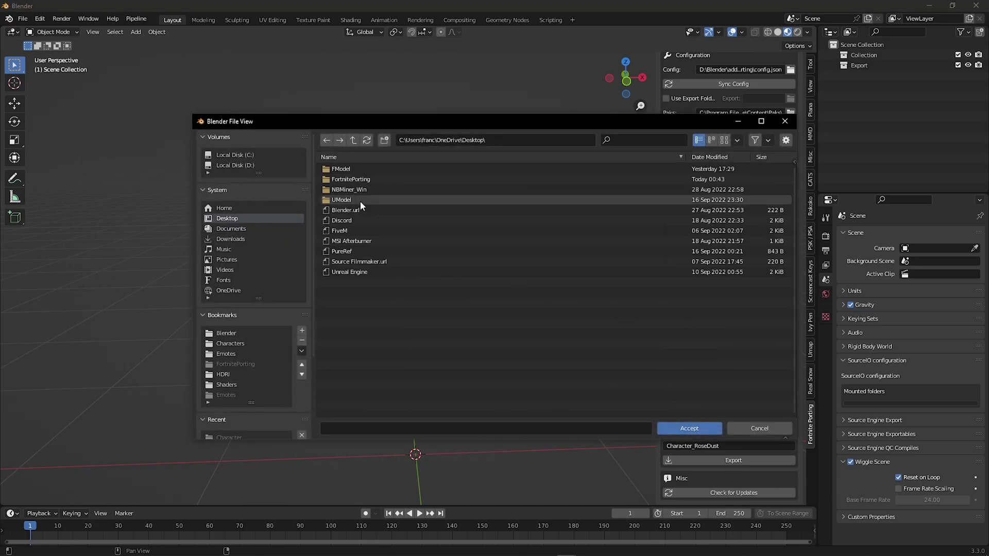
double_click(360, 179)
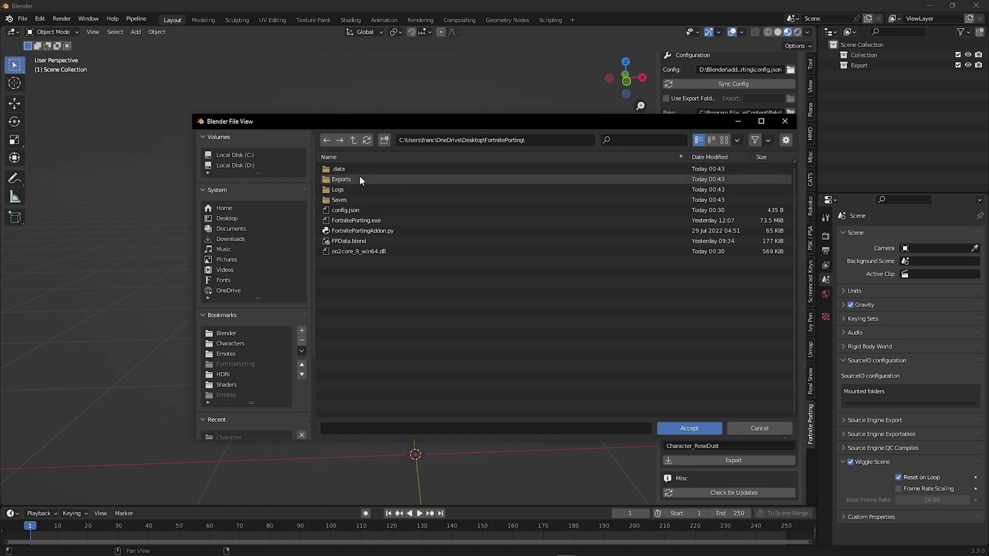
double_click(359, 177)
double_click(356, 169)
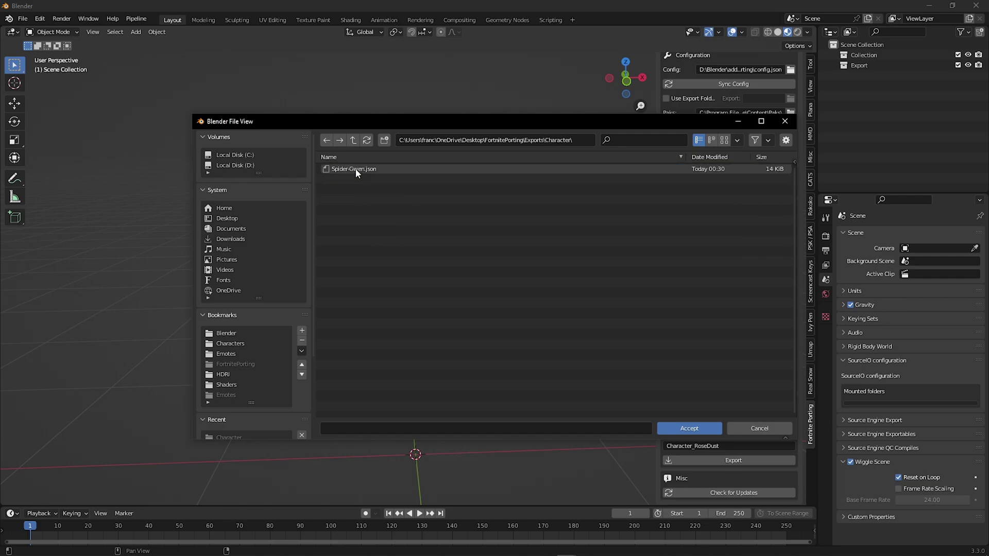
left_click(356, 169)
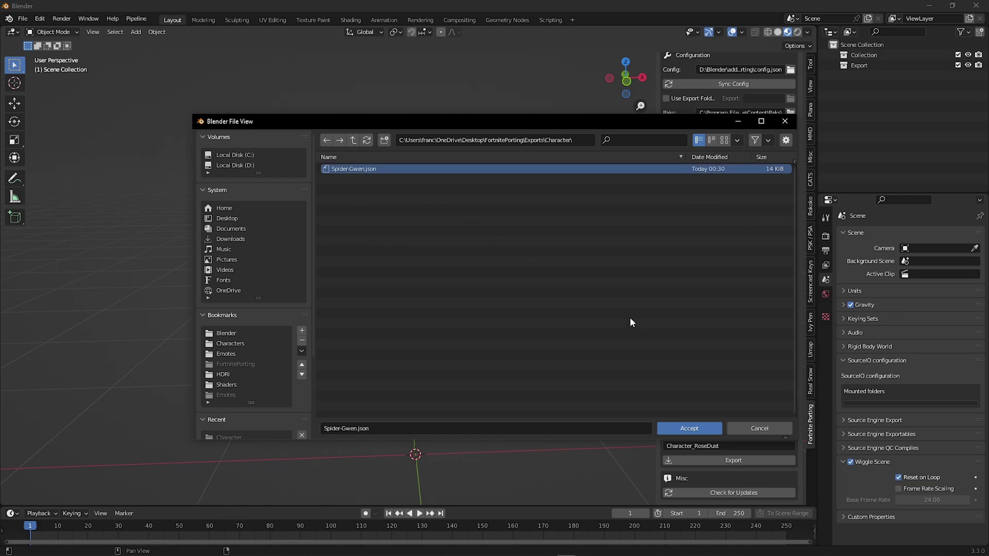
left_click(686, 429)
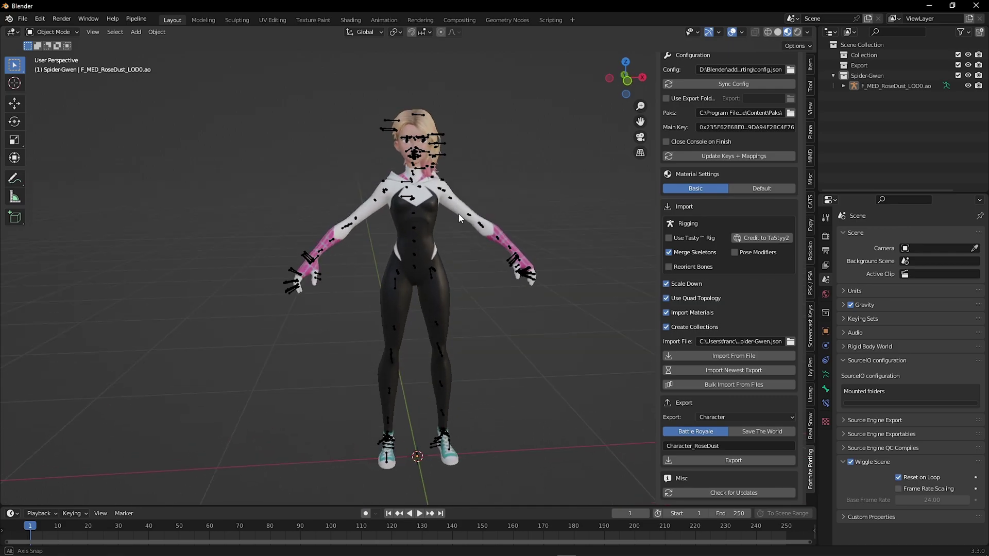
Zoom in and pan the viewport to frame the imported Spider-Gwen model's head.
scroll(456, 182, "up", 2)
middle_click_drag(457, 181, 398, 236, "shift")
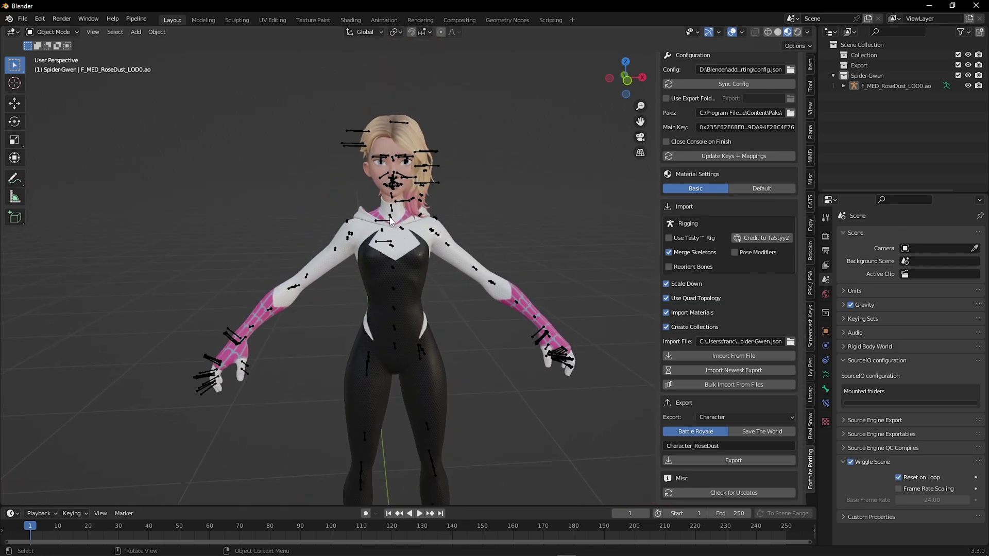